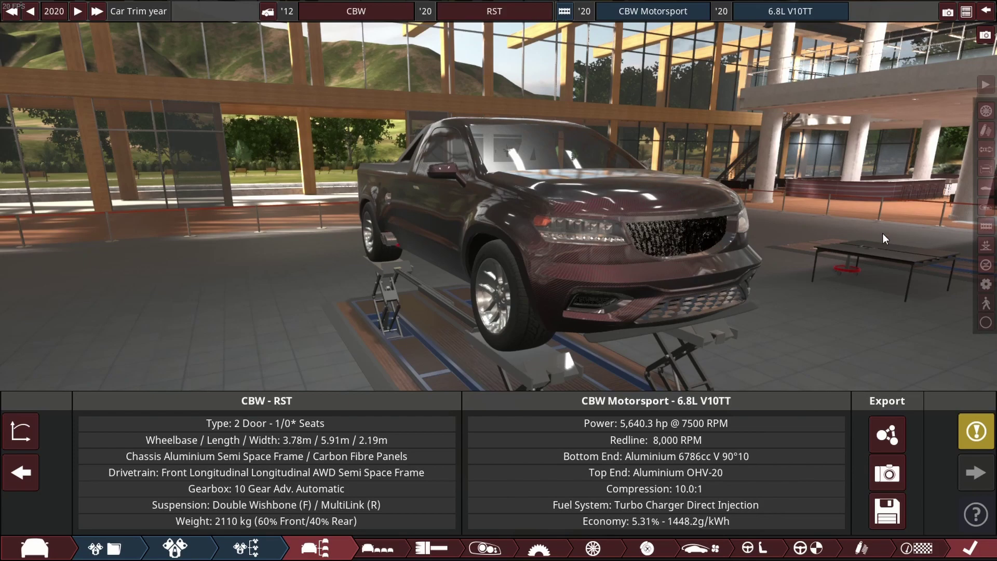
- Orbit the showroom camera to show the RST pickup's front and rear three-quarter view
mouse_move(899, 233)
mouse_down()
mouse_move(114, 236)
mouse_move(391, 238)
mouse_up()
mouse_move(917, 211)
mouse_down()
mouse_move(202, 217)
mouse_move(805, 219)
mouse_move(426, 196)
mouse_move(397, 185)
mouse_up()
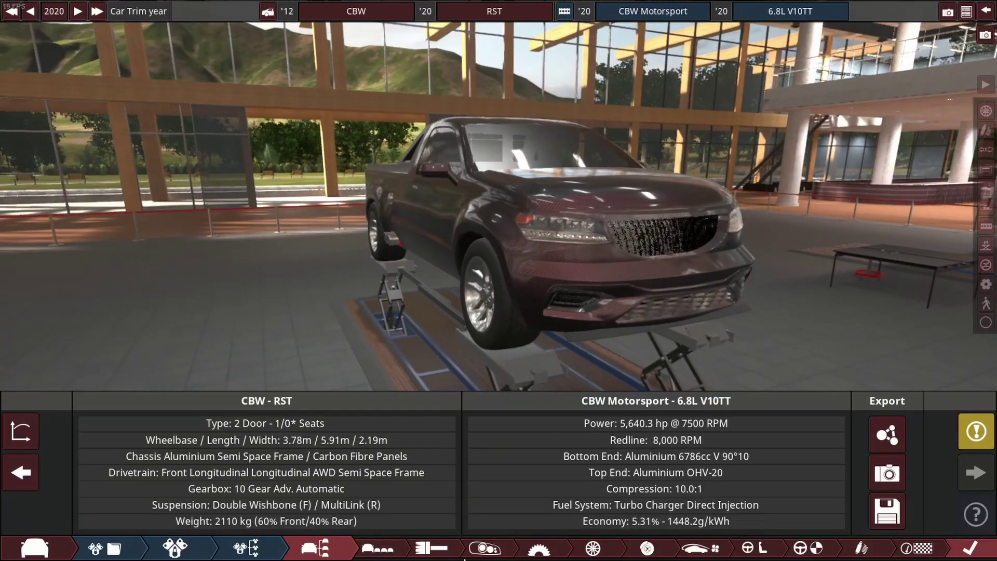
- Review the pickup's detailed stats breakdown and test-track results, including 591 km/h top speed
click(933, 550)
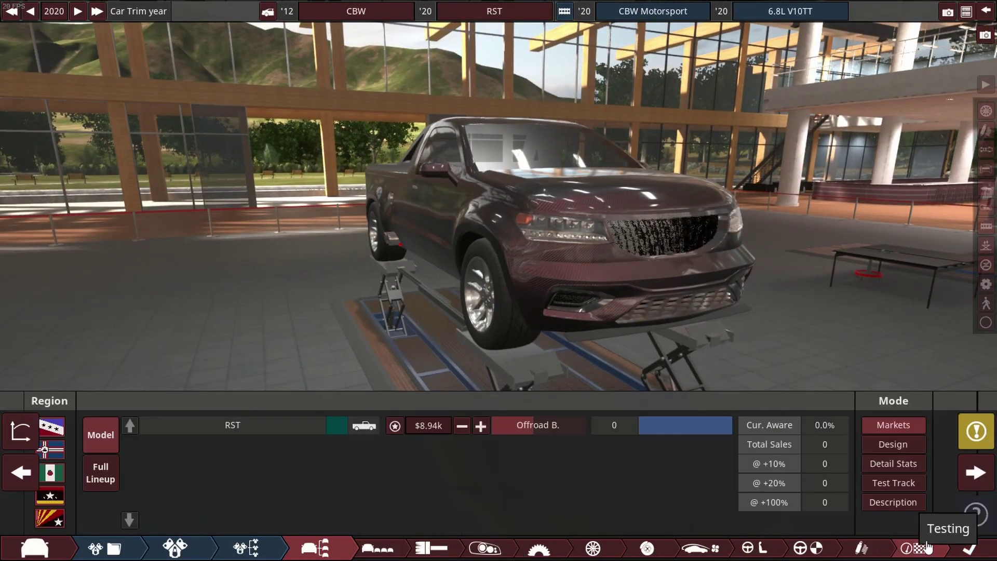
click(912, 464)
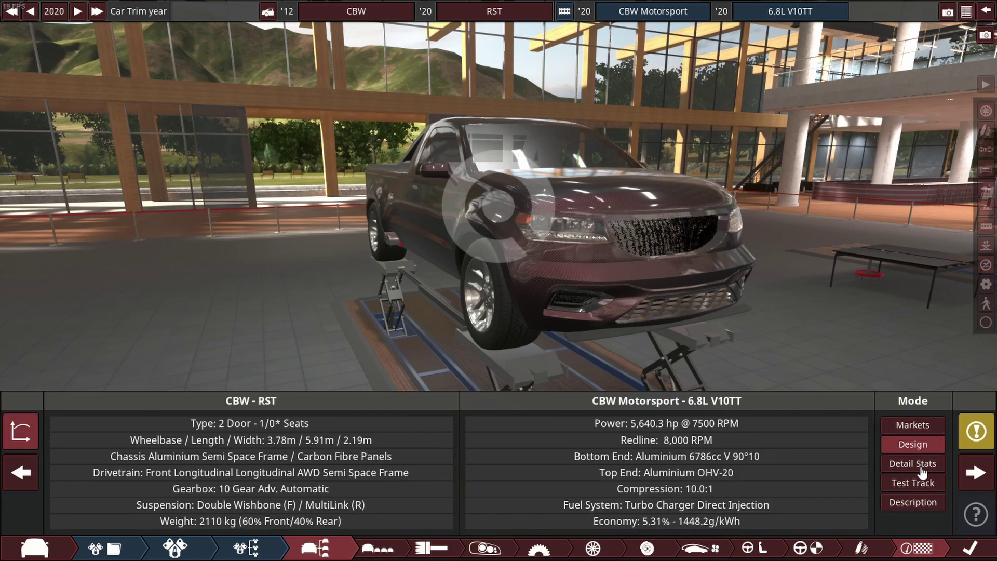
click(917, 466)
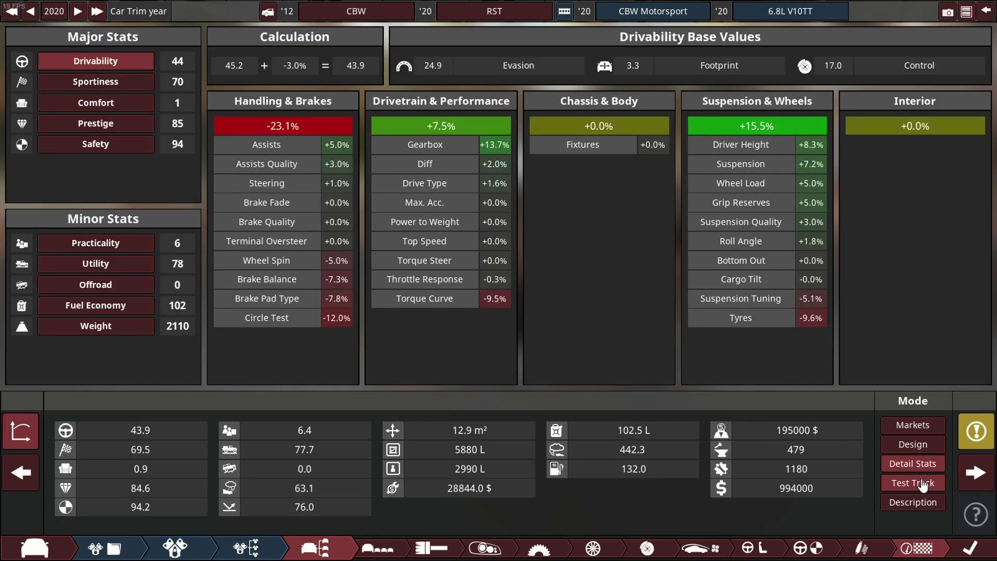
click(923, 483)
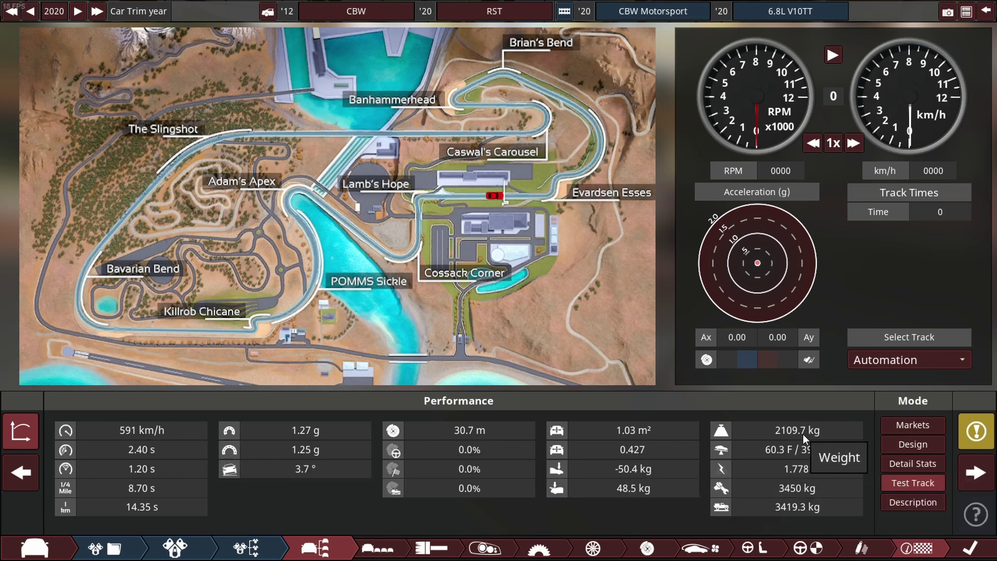
- Hide the track map, orbit the truck, and bring up the V10TT engine's bottom-end design
click(22, 431)
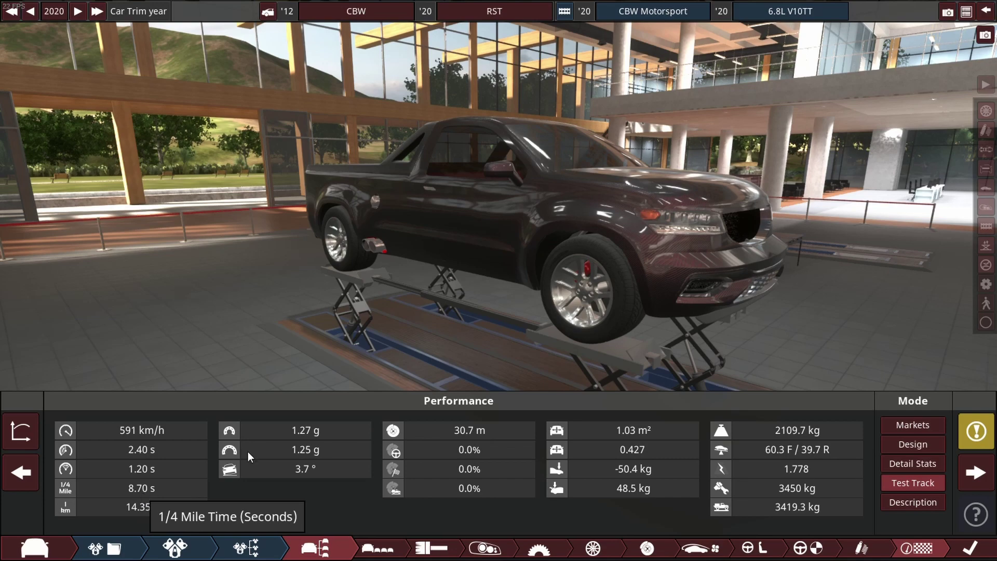
drag(639, 259, 592, 269)
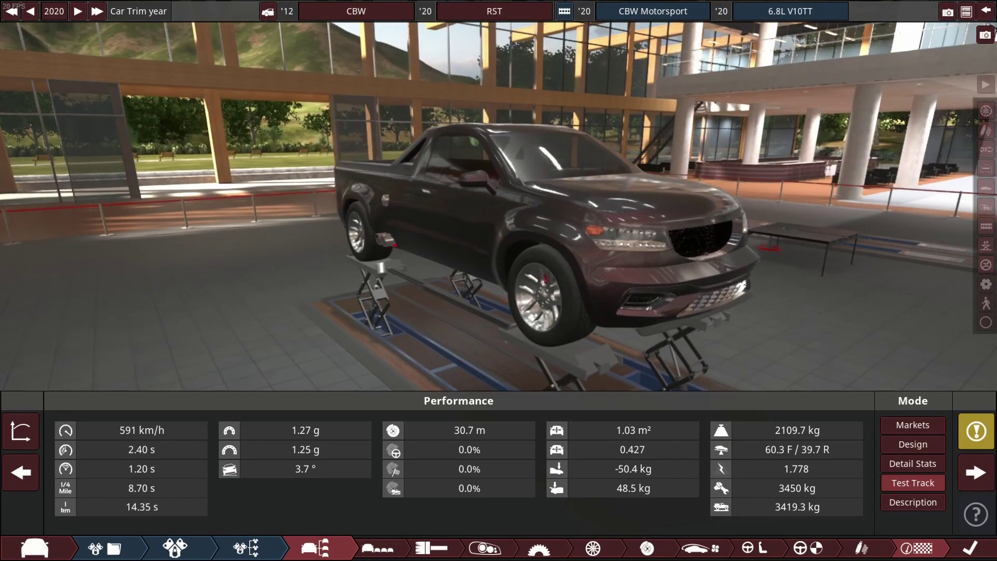
click(272, 549)
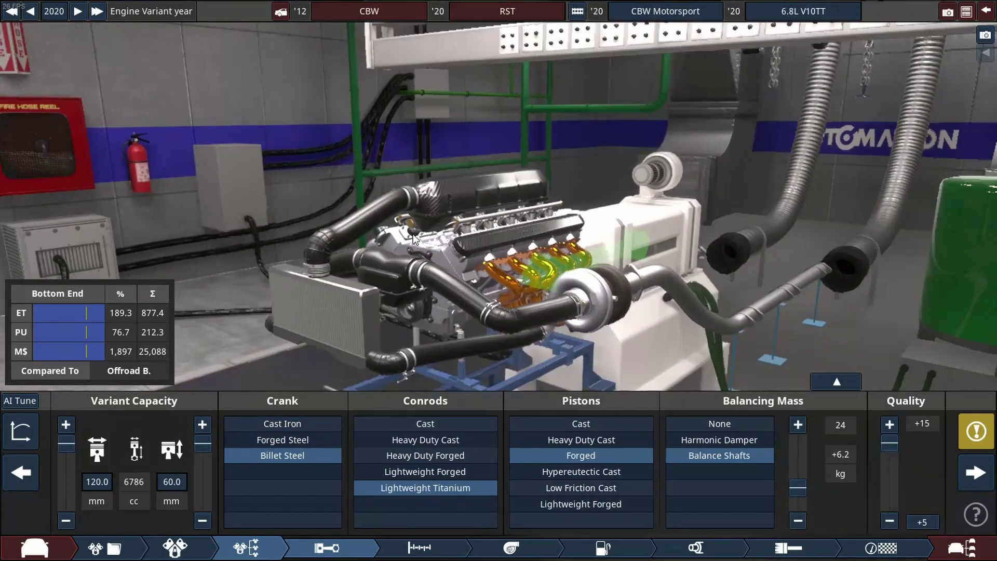
- Inspect the twin-turbo V10 from both sides and load the pickup at BeamNG.drive's drag strip
mouse_move(413, 241)
mouse_down()
mouse_move(690, 244)
mouse_move(382, 232)
mouse_up()
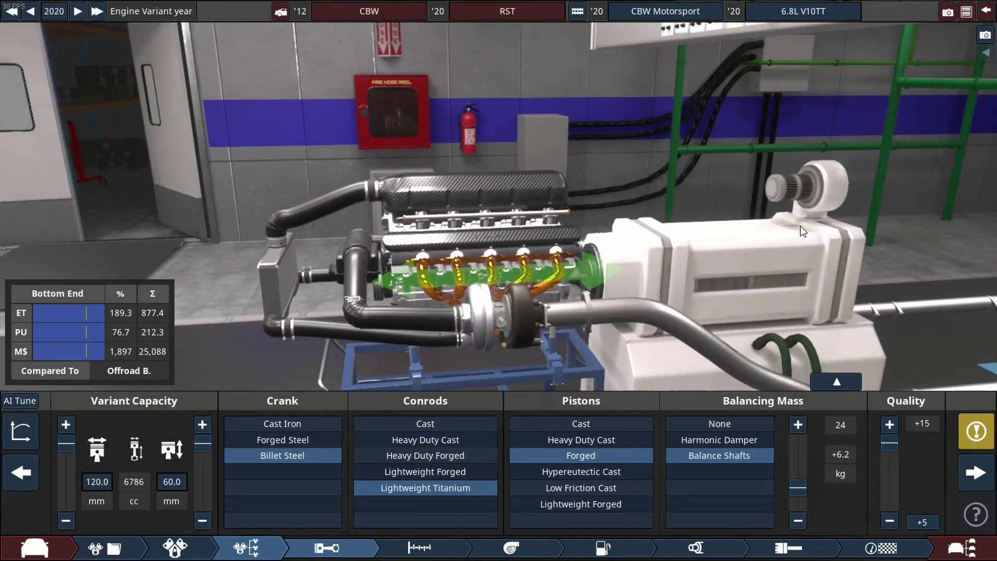
mouse_move(801, 225)
mouse_down()
mouse_move(376, 225)
mouse_move(722, 243)
mouse_move(299, 230)
mouse_move(569, 378)
mouse_up()
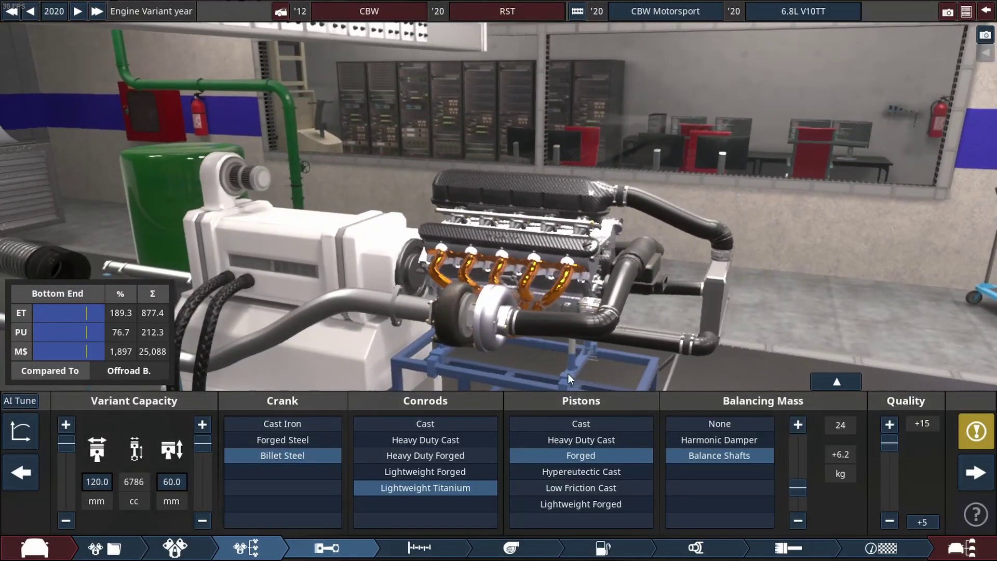
click(873, 550)
mouse_move(869, 289)
mouse_down()
mouse_move(421, 272)
mouse_move(285, 284)
mouse_up()
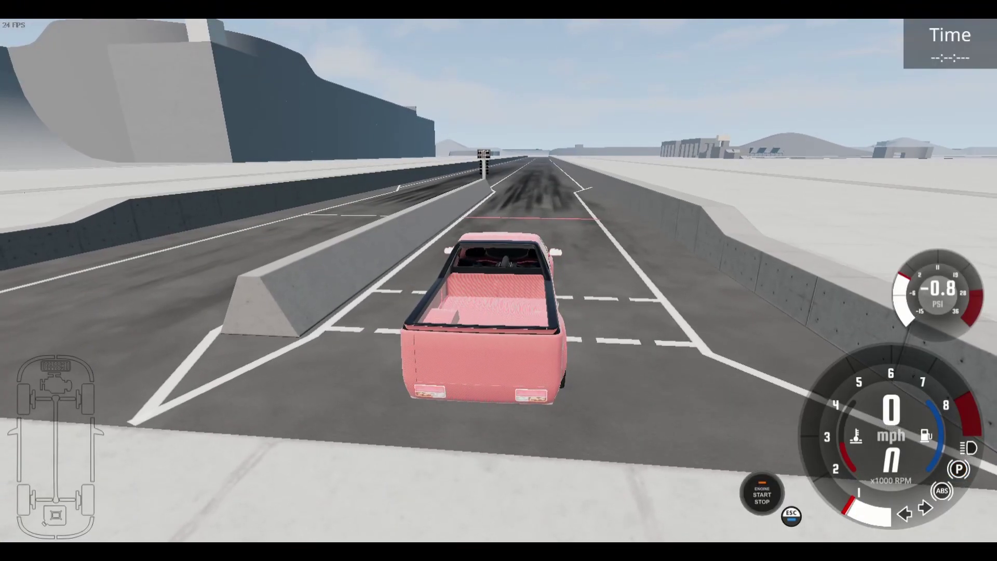
- Line the pickup up at the start, win the quarter mile in 6.416 s at 251 mph
key(Up)
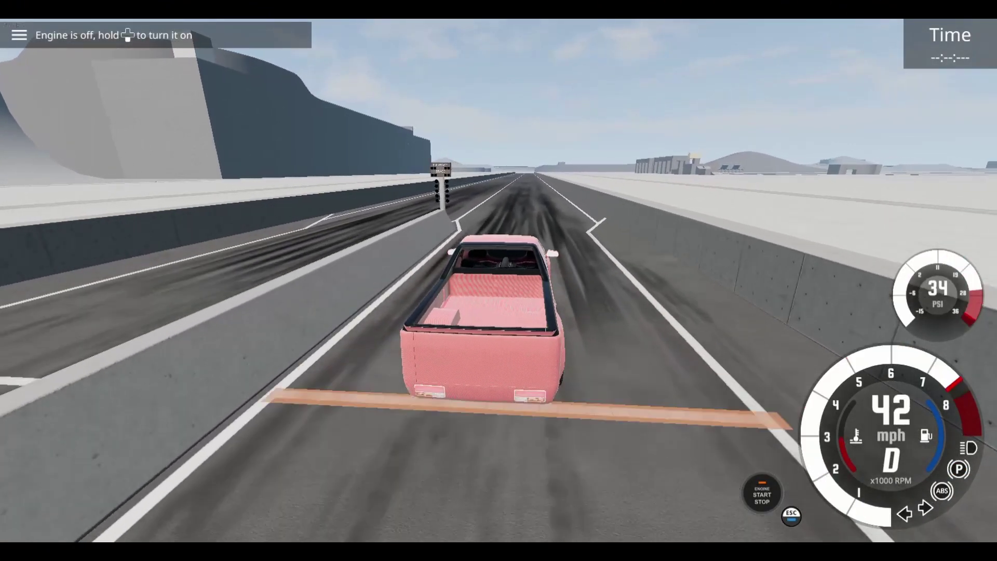
key(Down)
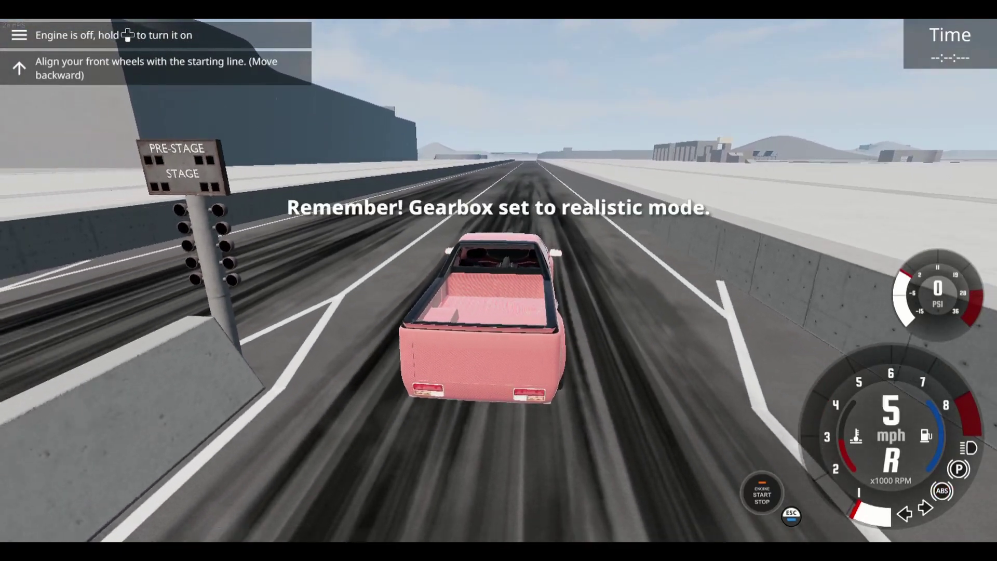
key(Down)
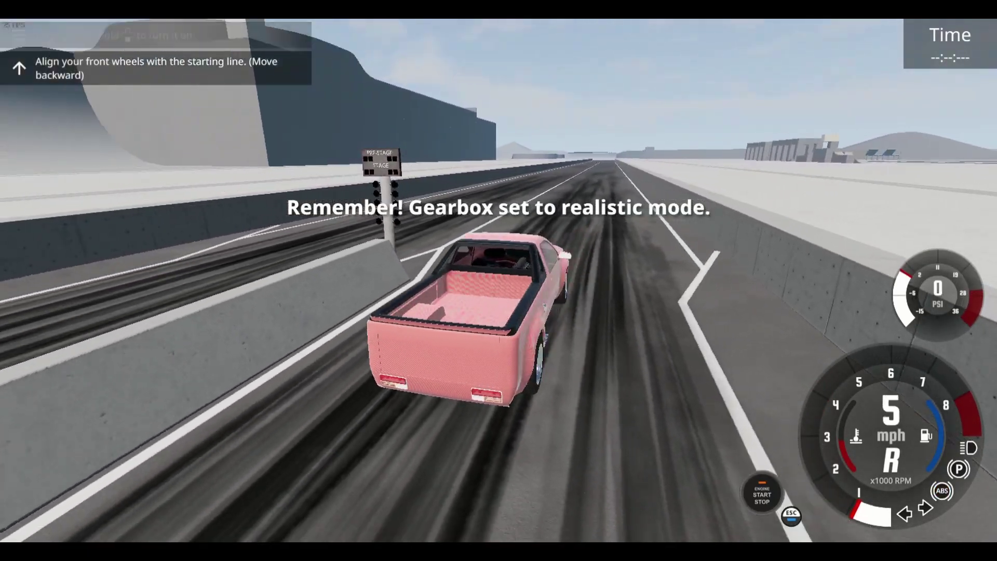
key(Down)
key(Down)
key(Down)
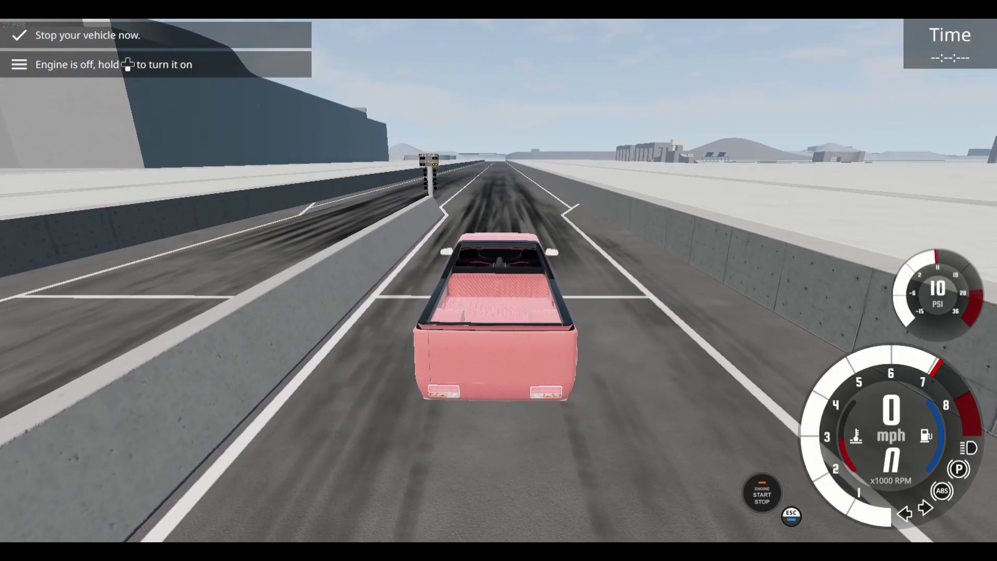
key(Up)
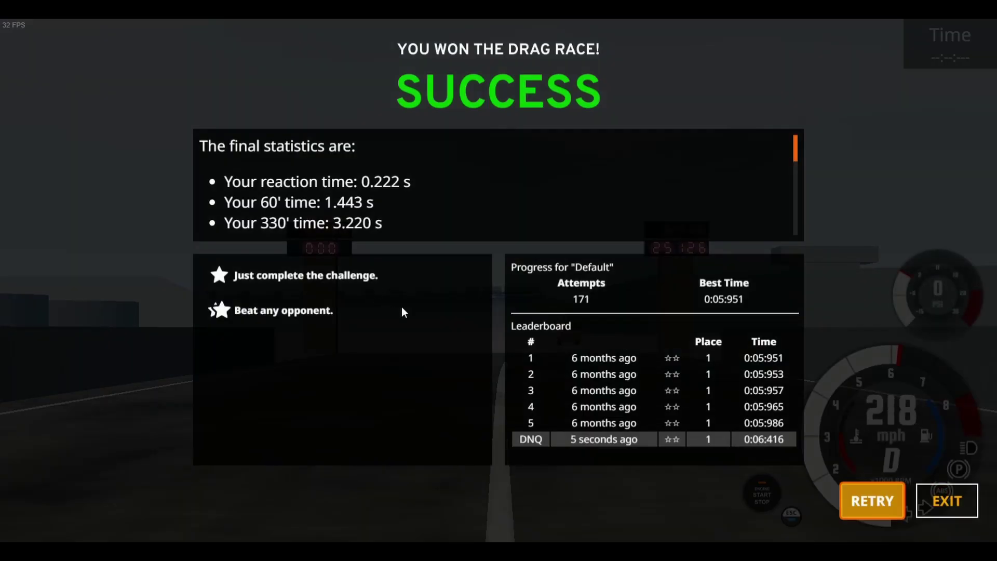
click(957, 506)
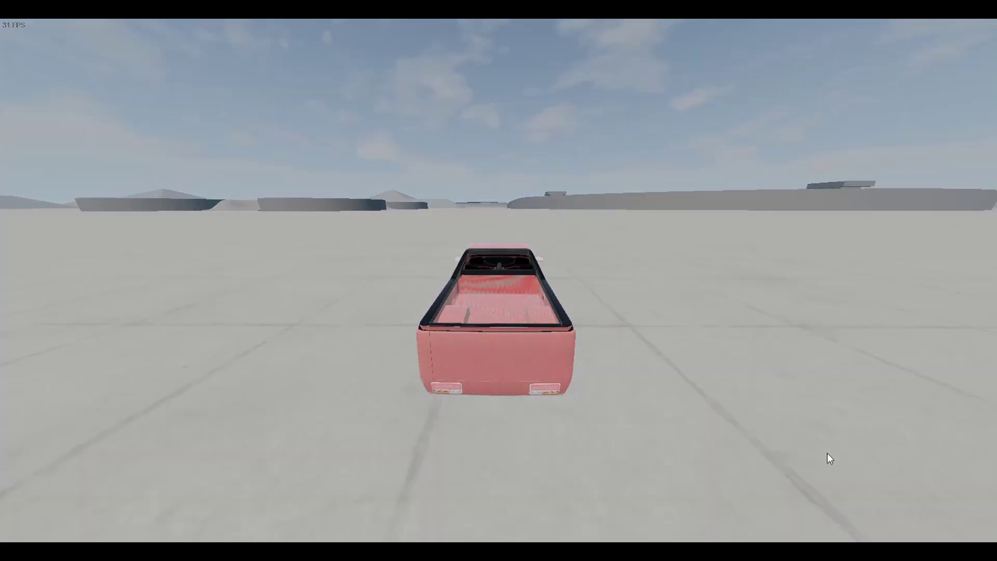